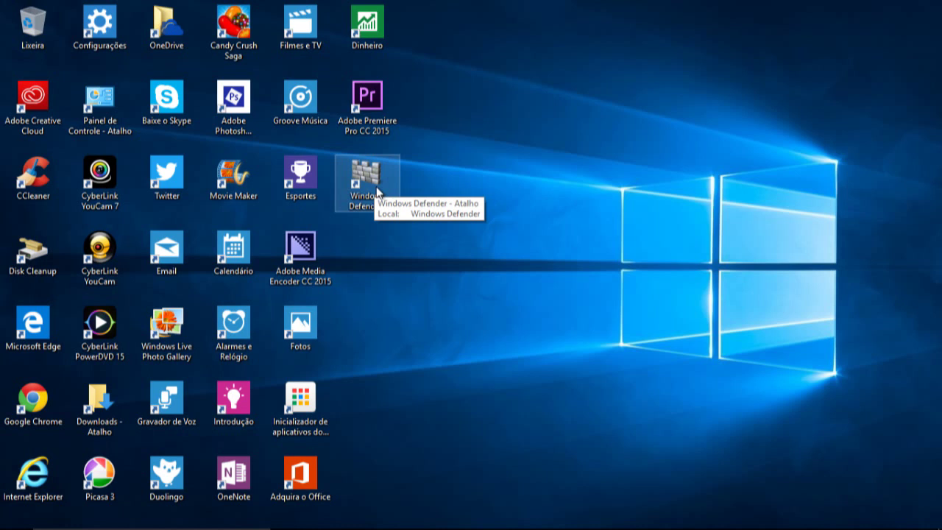
- Open the Control Panel from the desktop and minimise its window
double_click(376, 193)
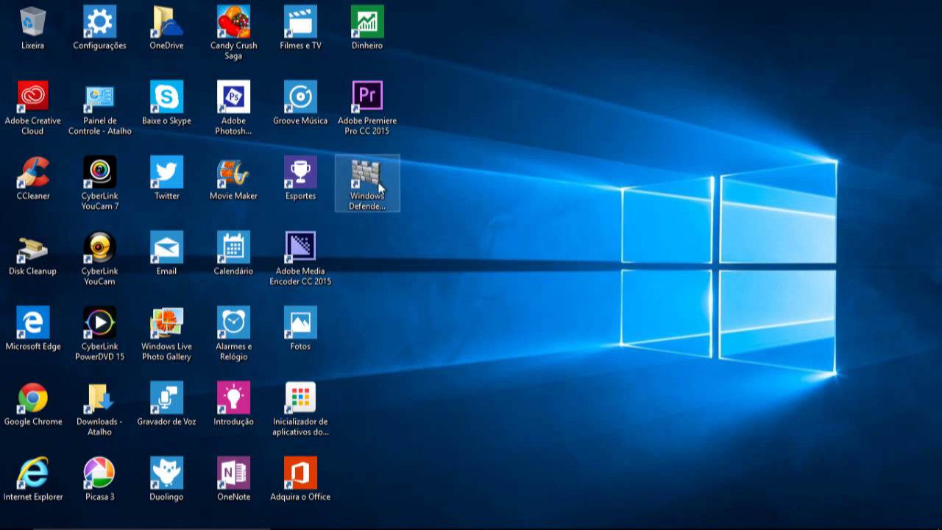
double_click(122, 115)
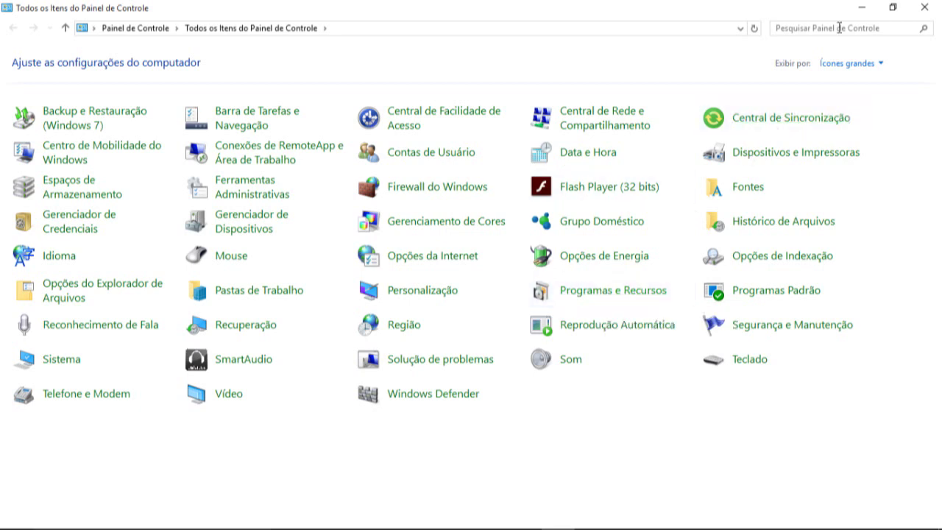
click(862, 8)
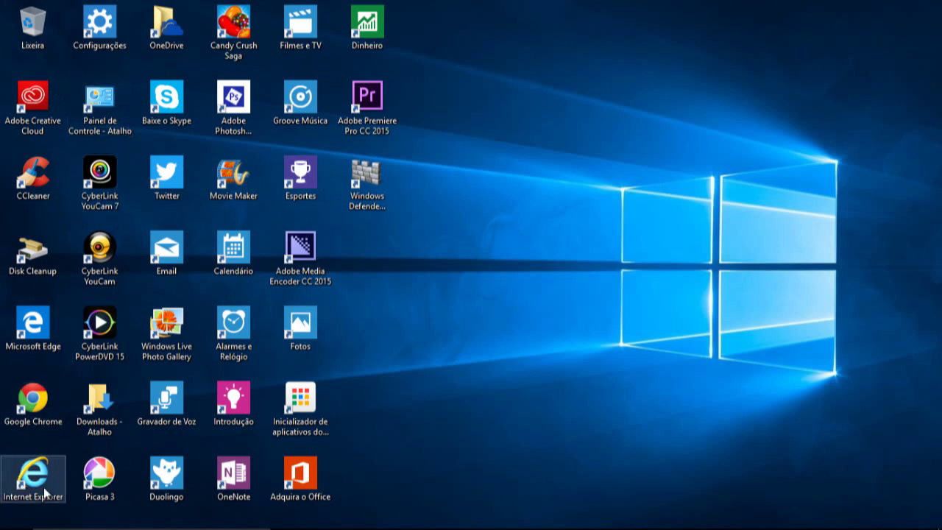
mouse_move(15, 524)
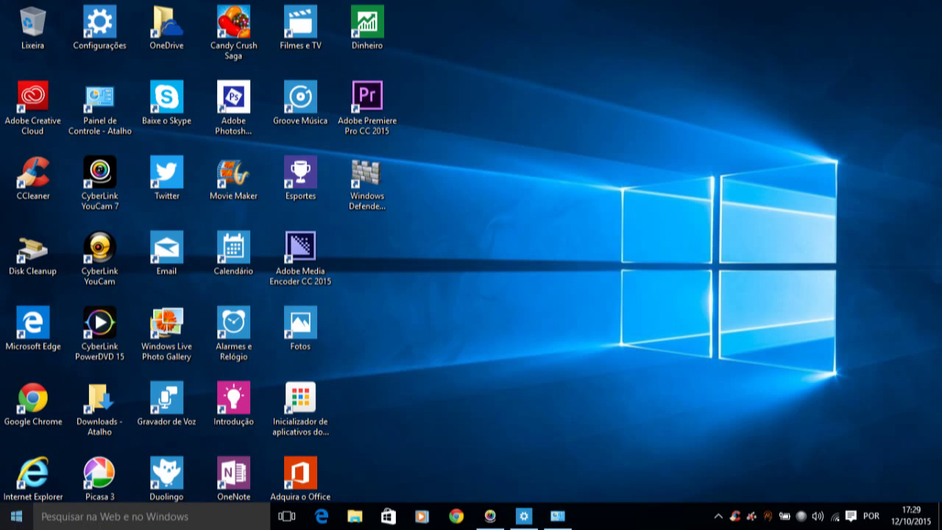
right_click(20, 519)
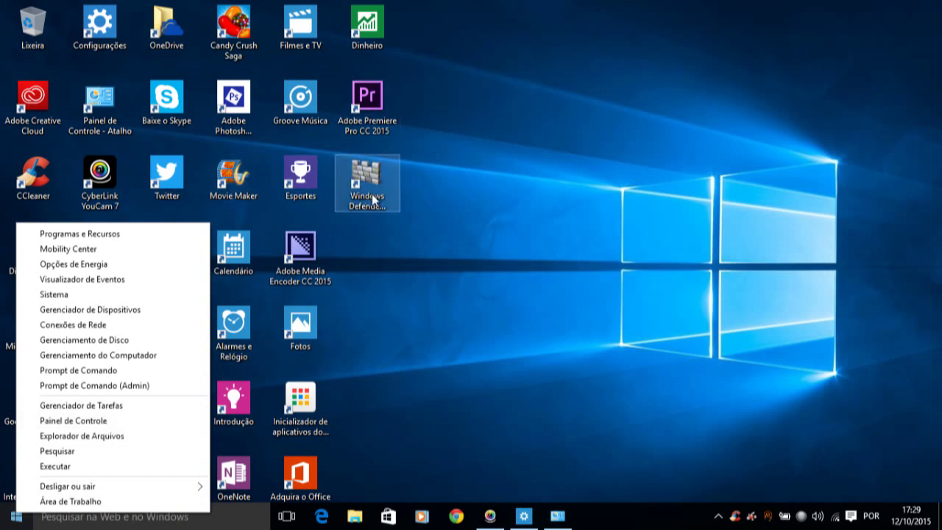
click(512, 297)
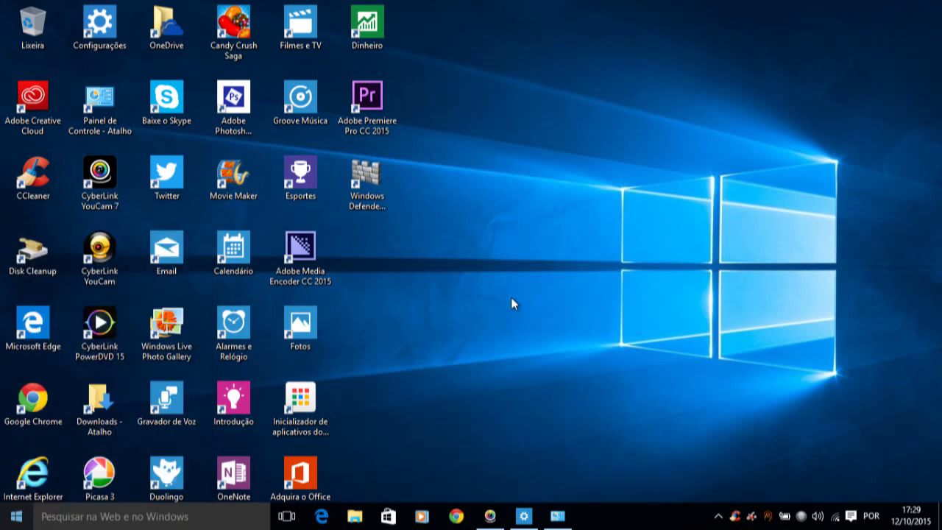
- Open Programas e Recursos from the Control Panel and examine the uninstall options for CCleaner, Google Chrome and Adobe Reader XI
click(567, 519)
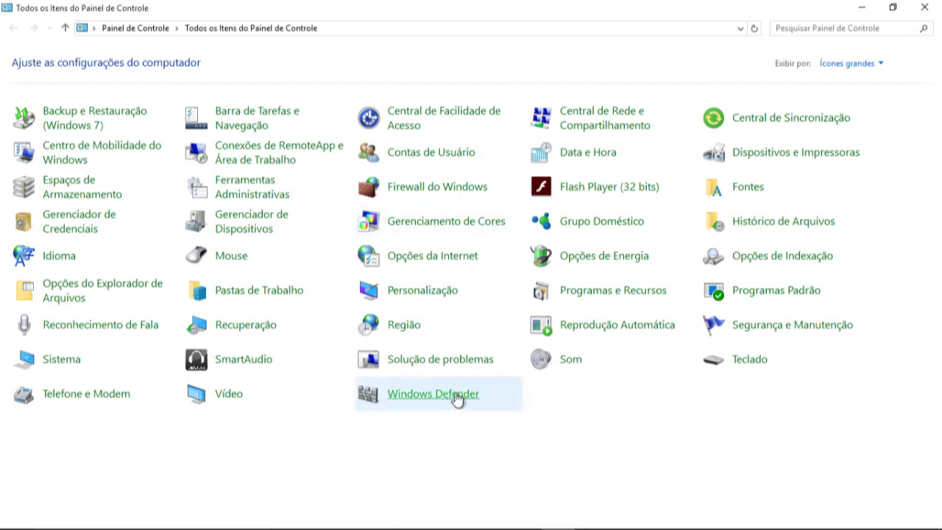
click(594, 297)
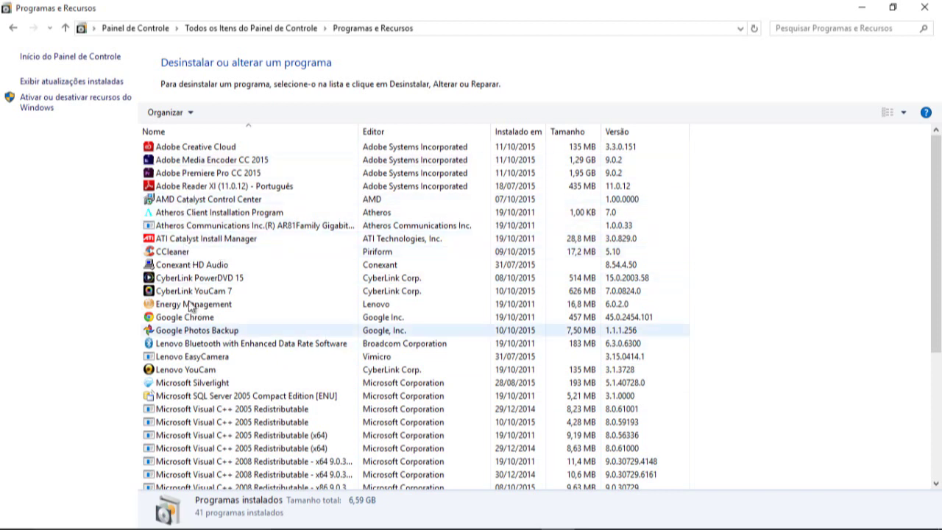
click(183, 255)
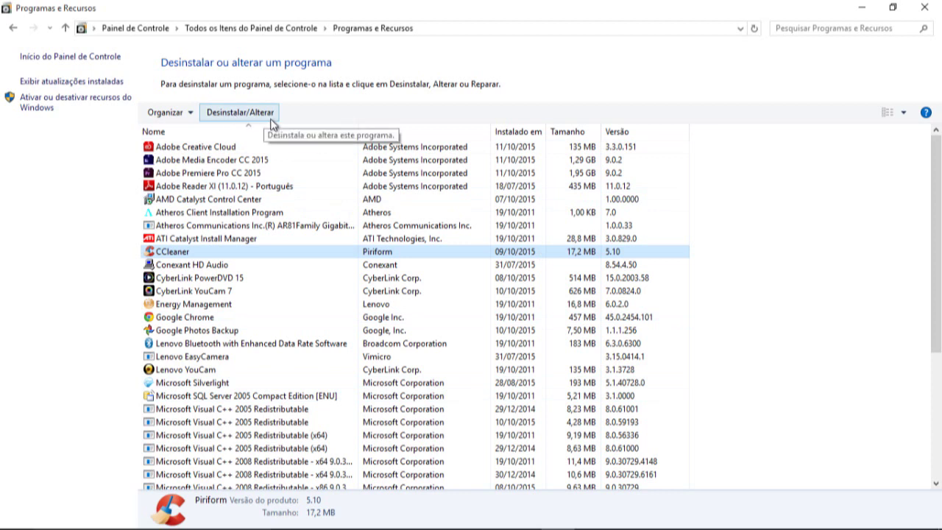
click(192, 322)
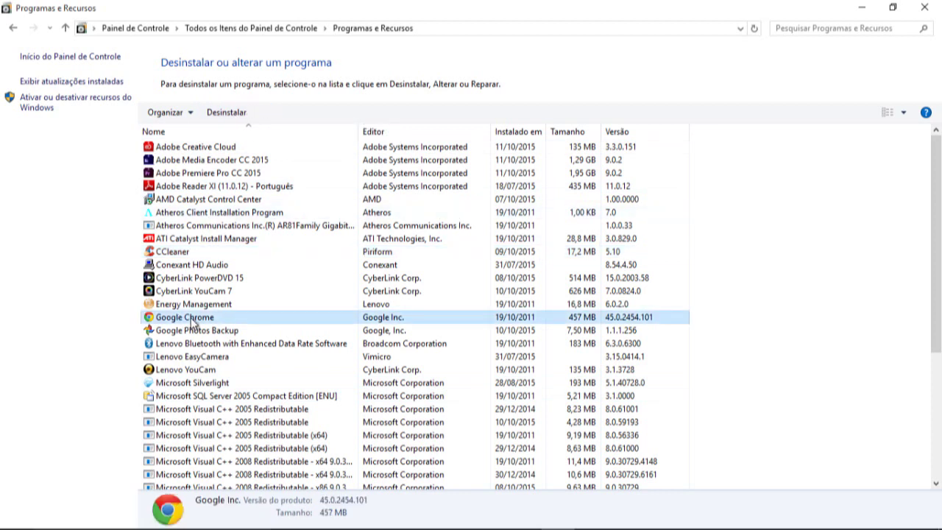
click(183, 256)
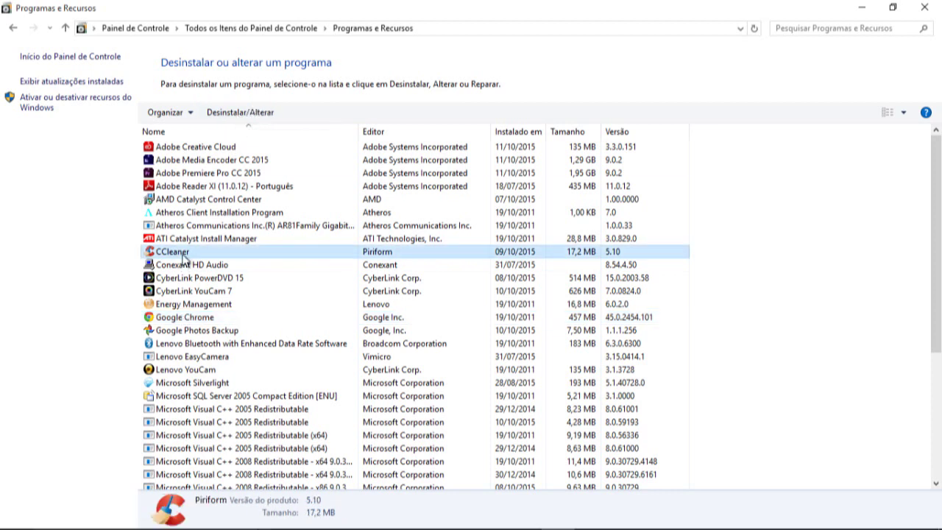
click(195, 189)
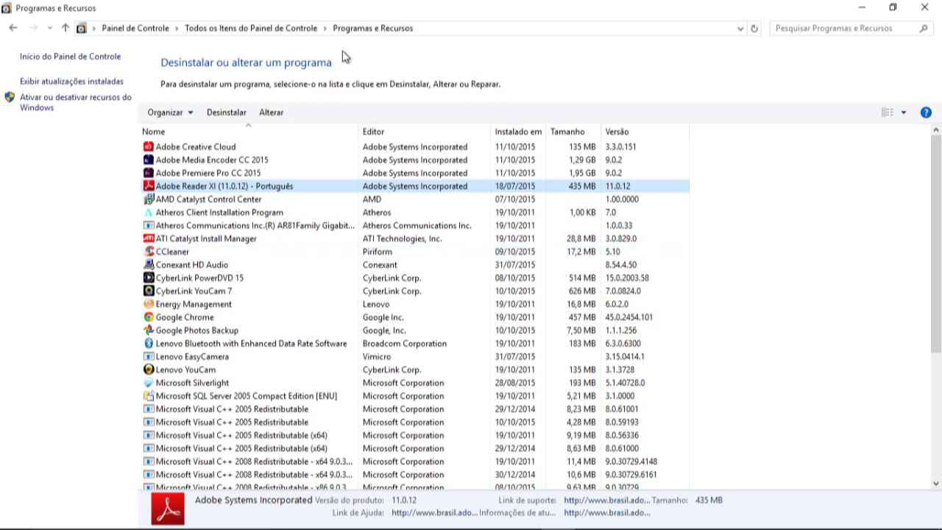
- Open Windows Defender from the full list of Control Panel items and close the Control Panel
click(238, 28)
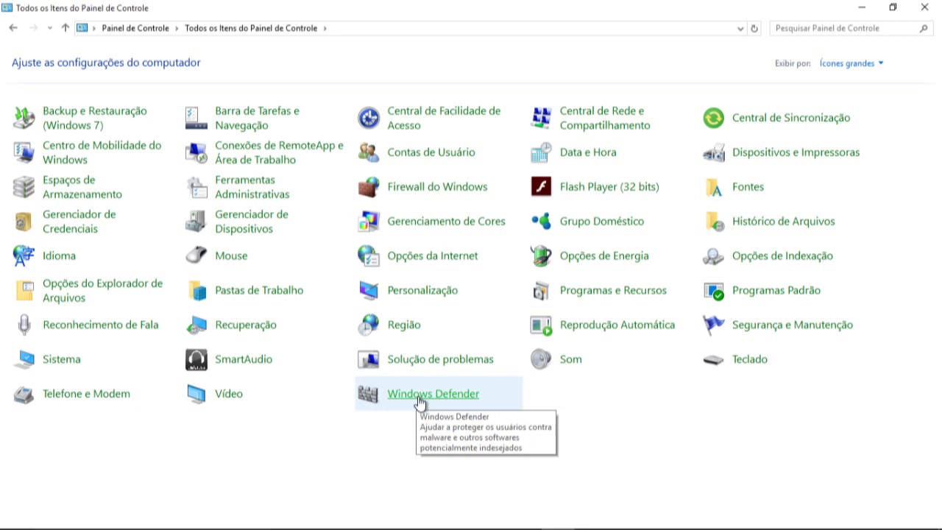
click(419, 402)
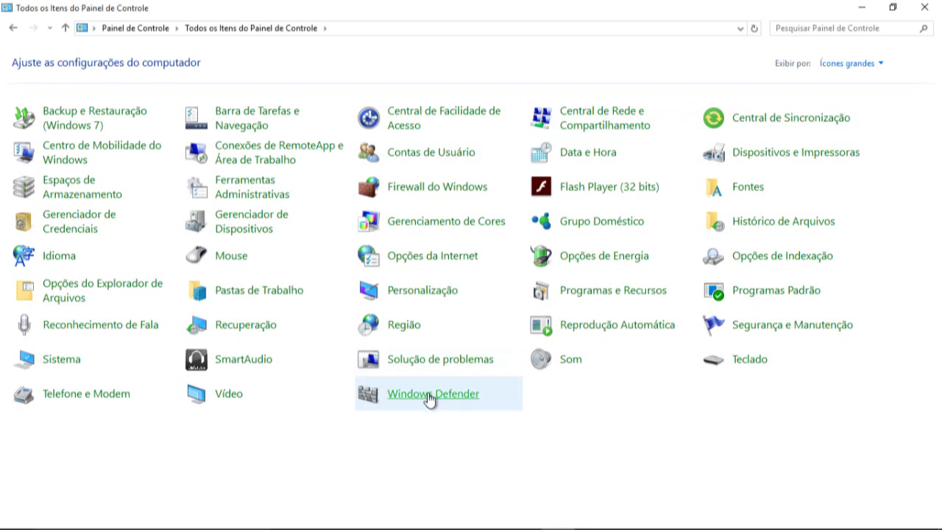
click(430, 395)
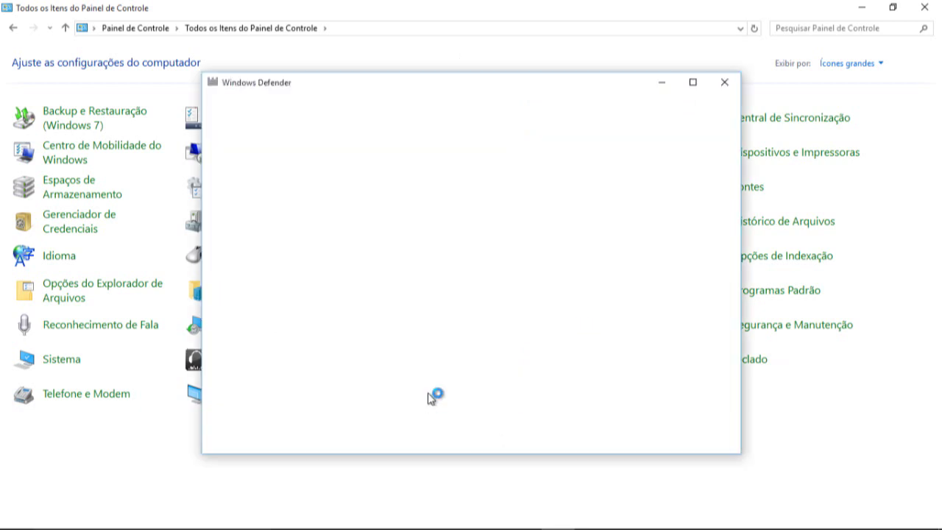
click(932, 8)
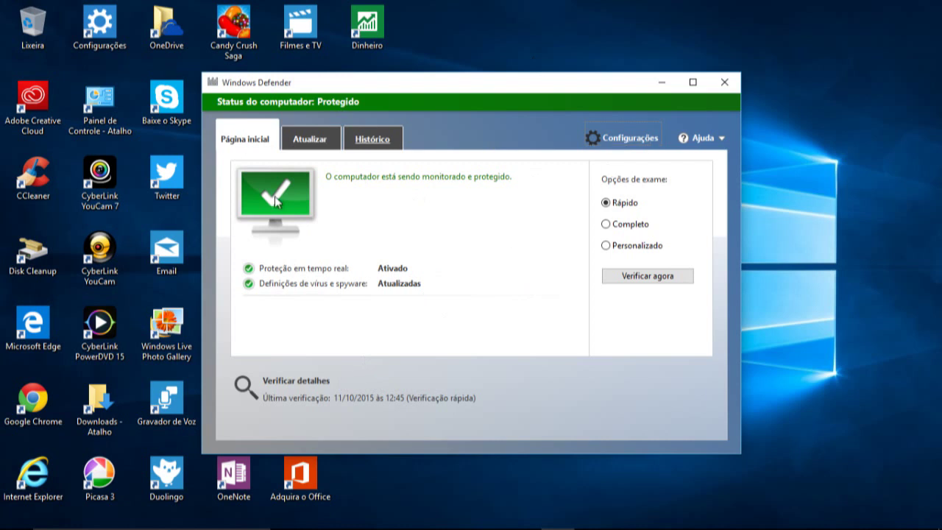
- Review Windows Defender's virus and spyware definition details and its protection settings in Configurações
click(311, 148)
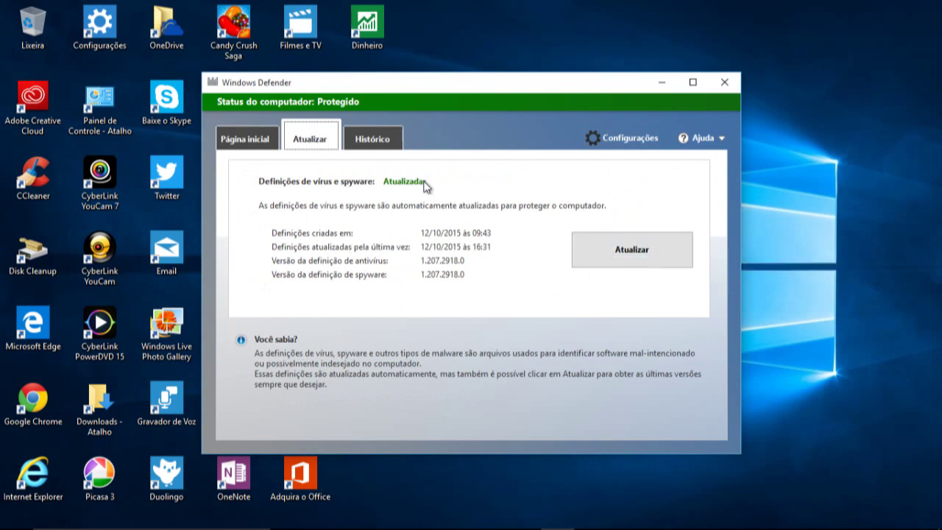
click(251, 143)
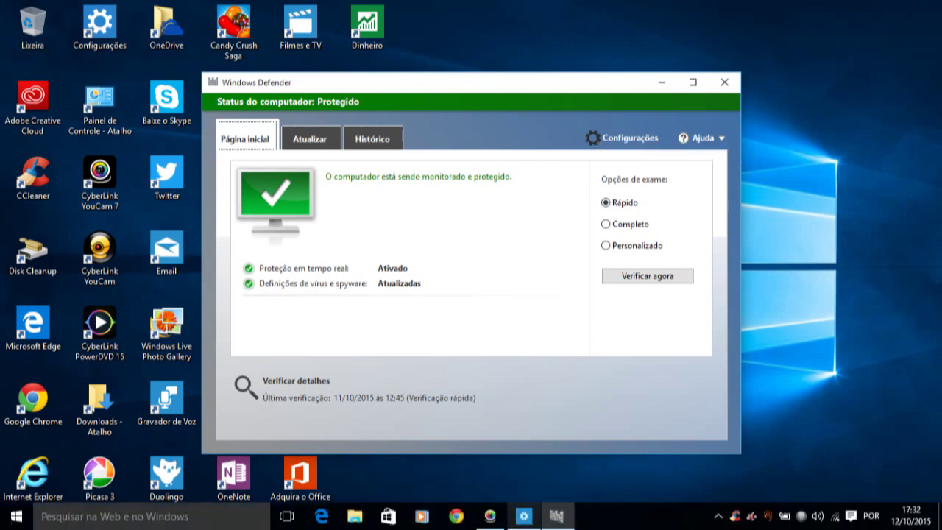
click(525, 518)
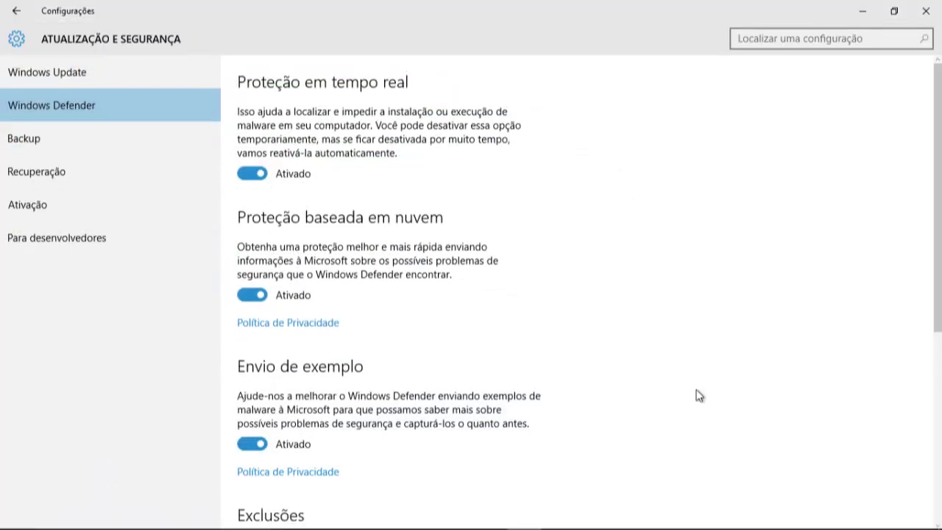
click(558, 518)
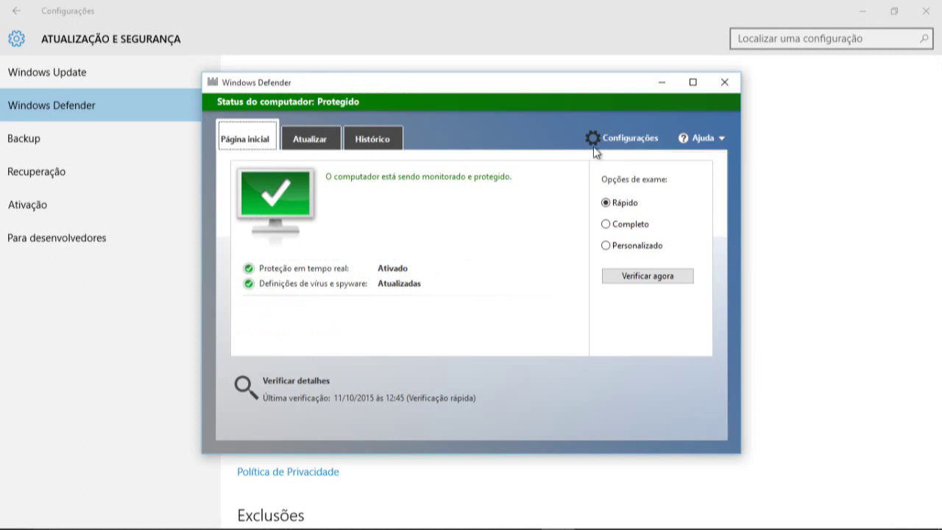
click(770, 211)
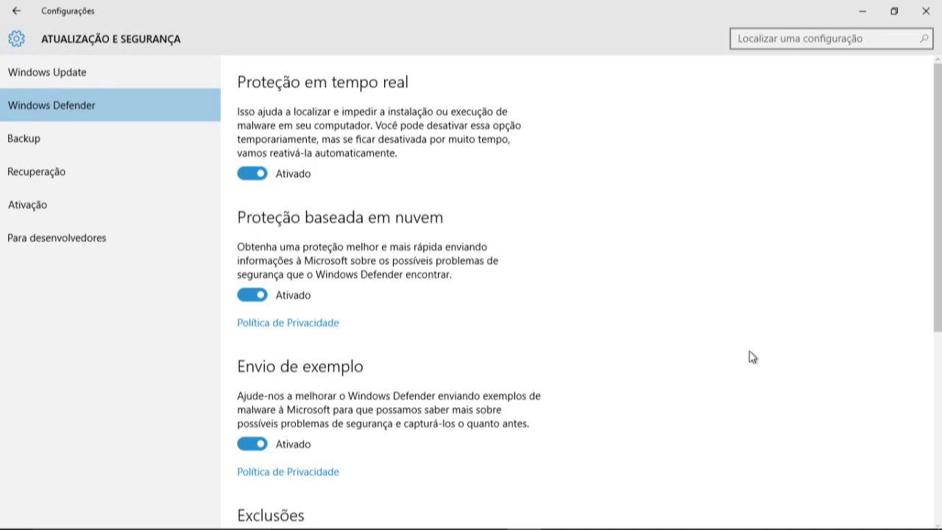
- Compare the protection status on Windows Defender's home page with the real-time protection options in Configurações
mouse_move(581, 525)
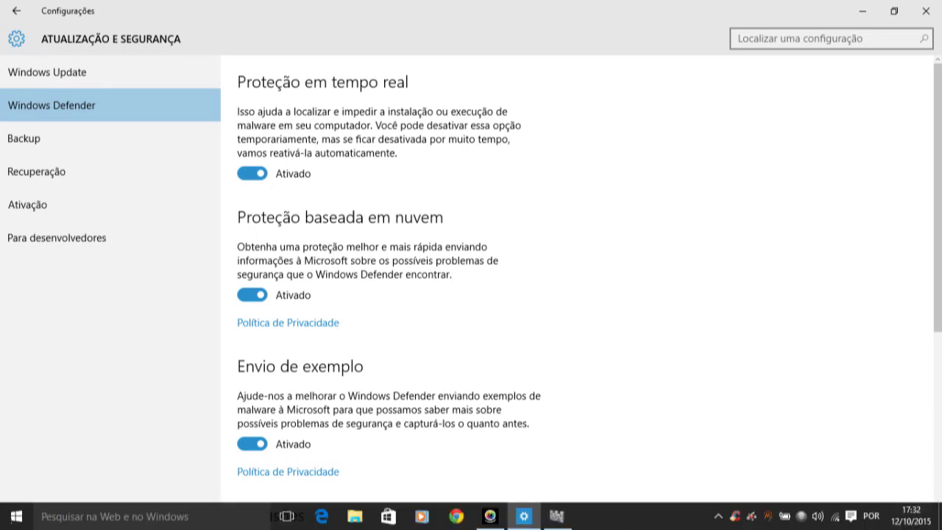
click(554, 515)
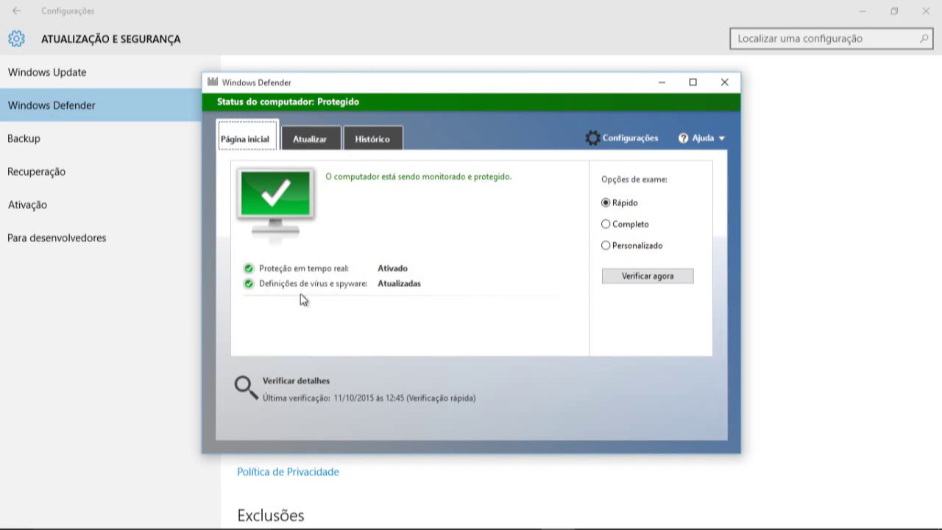
click(104, 376)
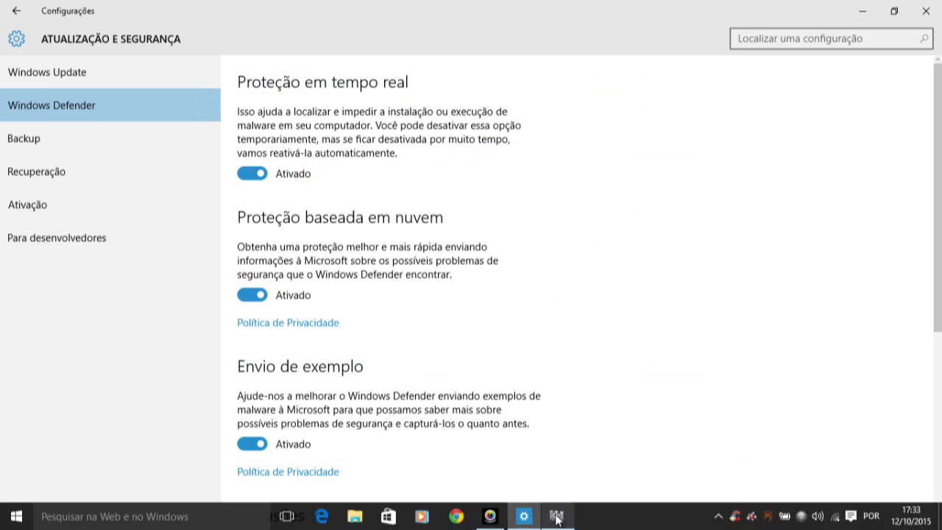
click(556, 516)
mouse_move(408, 289)
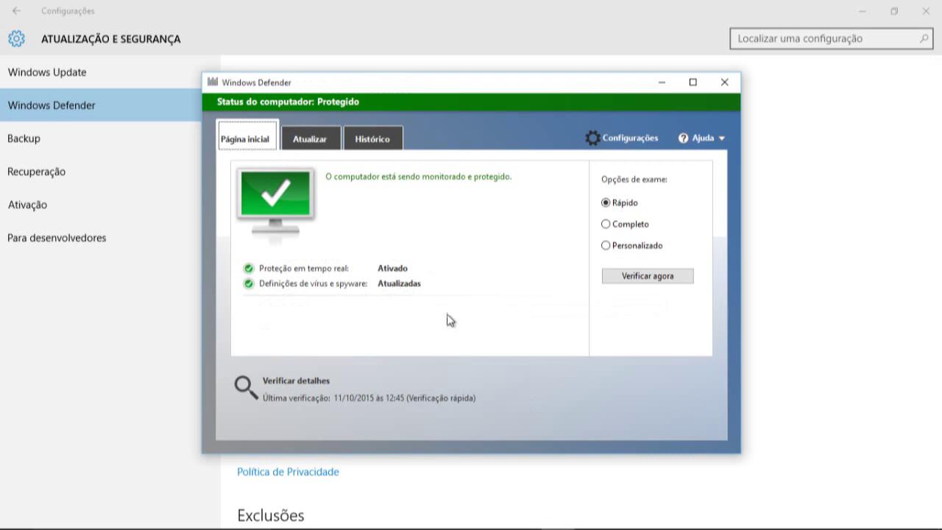
click(162, 388)
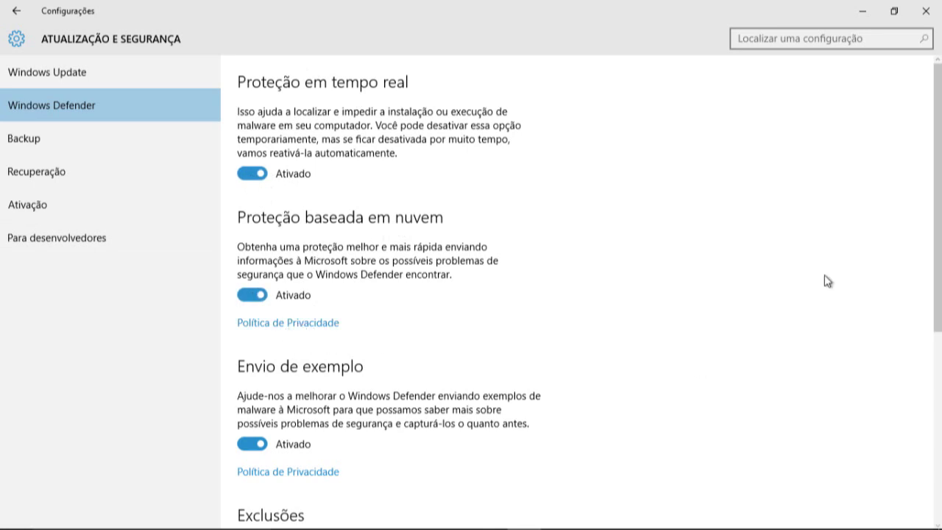
- Check the exclusions and version information in the Windows Defender settings and open Windows Defender from that page
scroll(827, 281, down, 3)
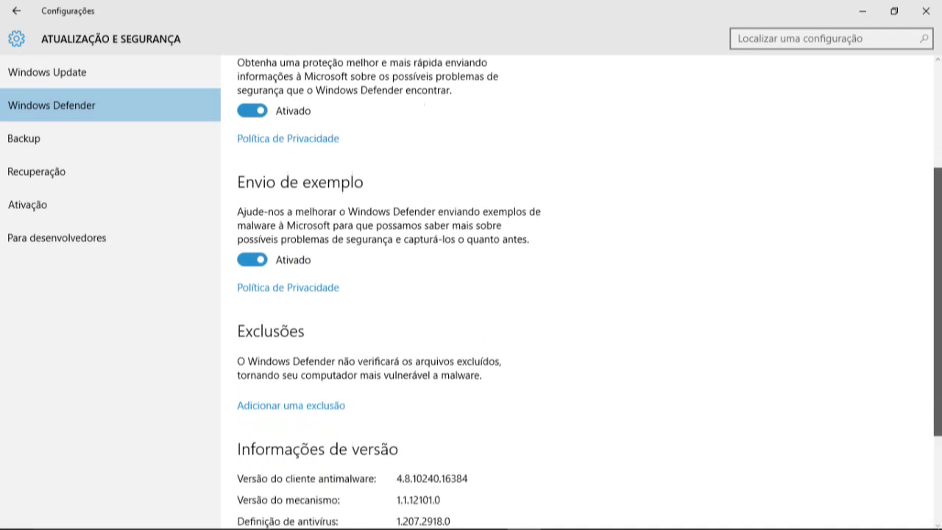
scroll(721, 287, down, 1)
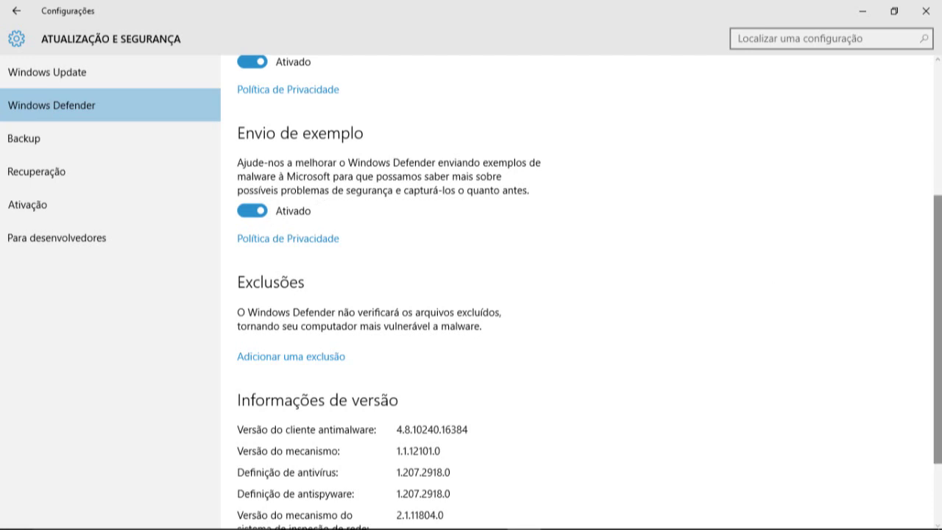
scroll(938, 331, down, 2)
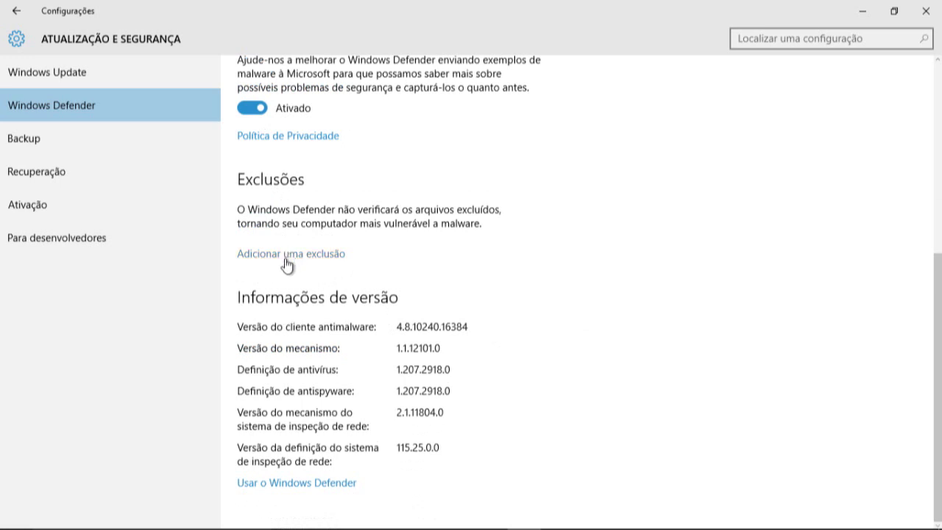
click(286, 489)
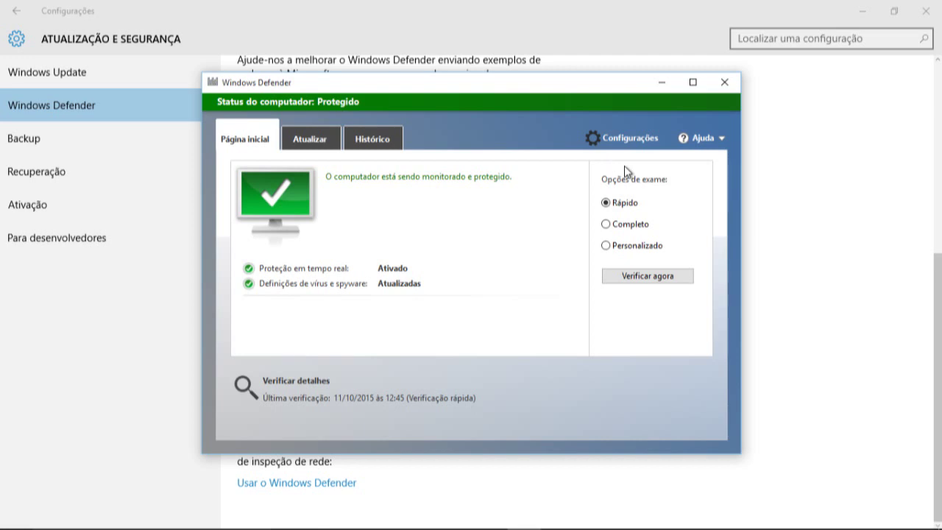
- Start an update of Windows Defender's virus and spyware definitions
click(309, 146)
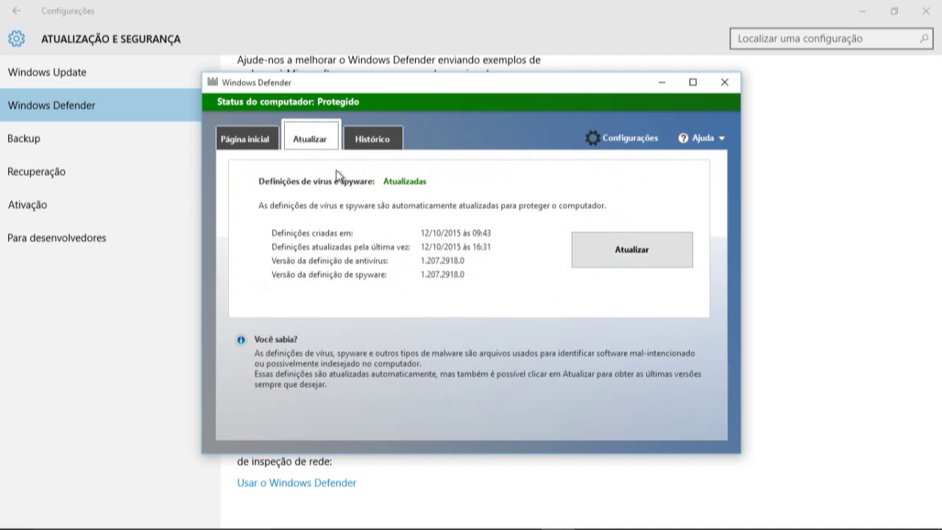
click(599, 266)
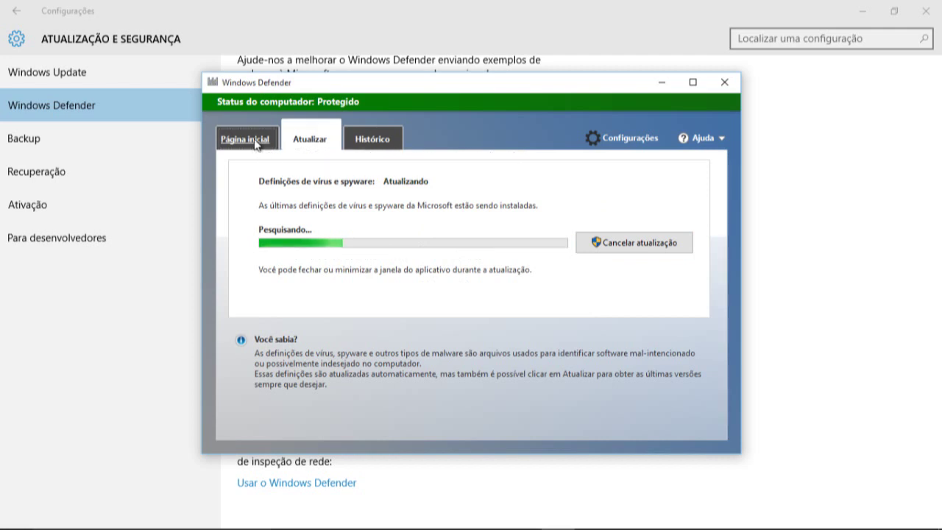
- Compare the scan types on Windows Defender's home page and select the Personalizado scan
click(256, 145)
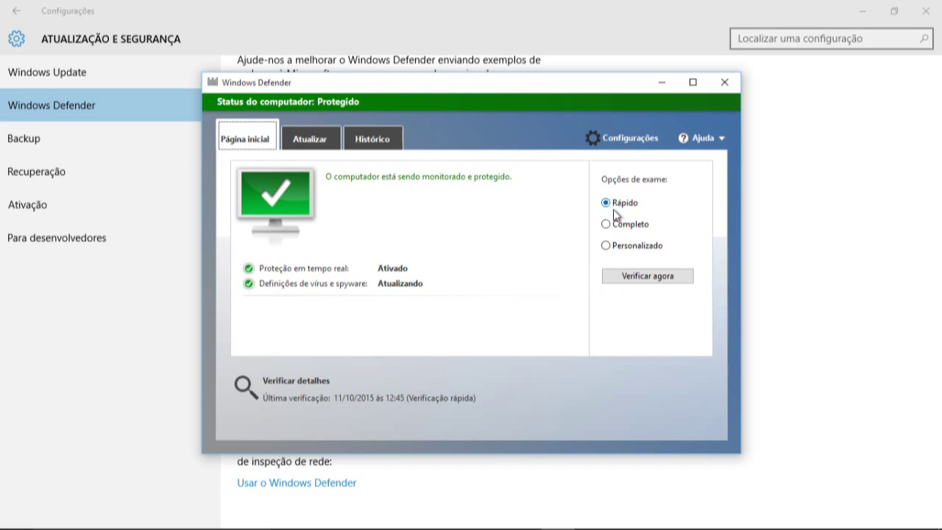
mouse_move(615, 212)
mouse_move(608, 228)
mouse_move(608, 250)
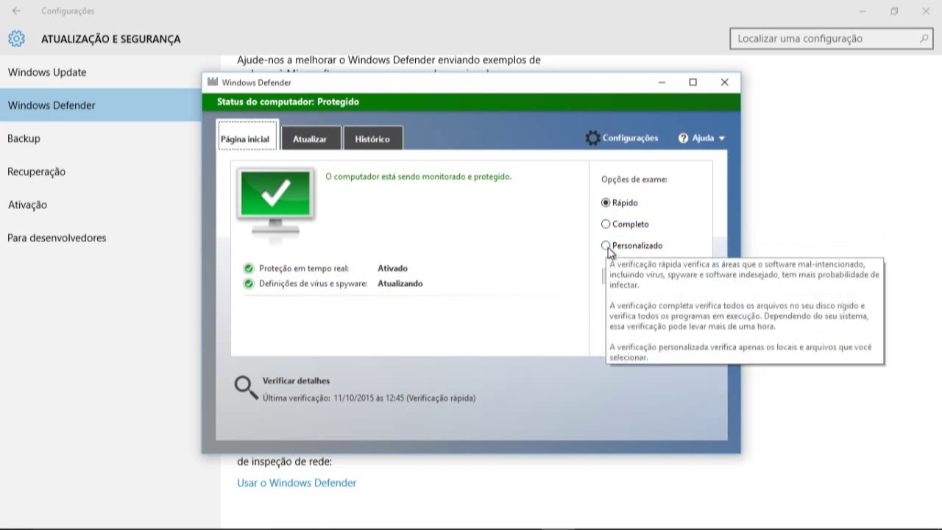
click(606, 246)
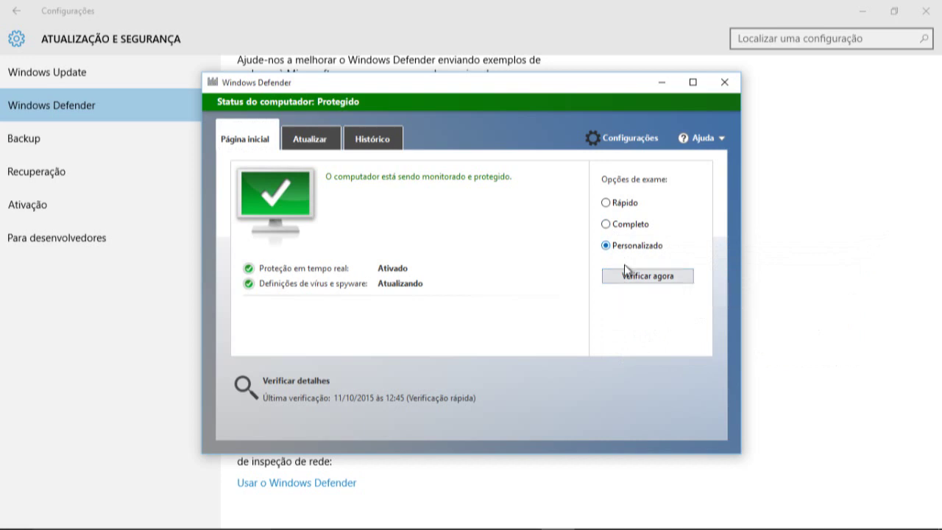
- Start the custom scan with the CyberLink folder in Program Files (x86) on Disco Local (C:) as its target
click(617, 281)
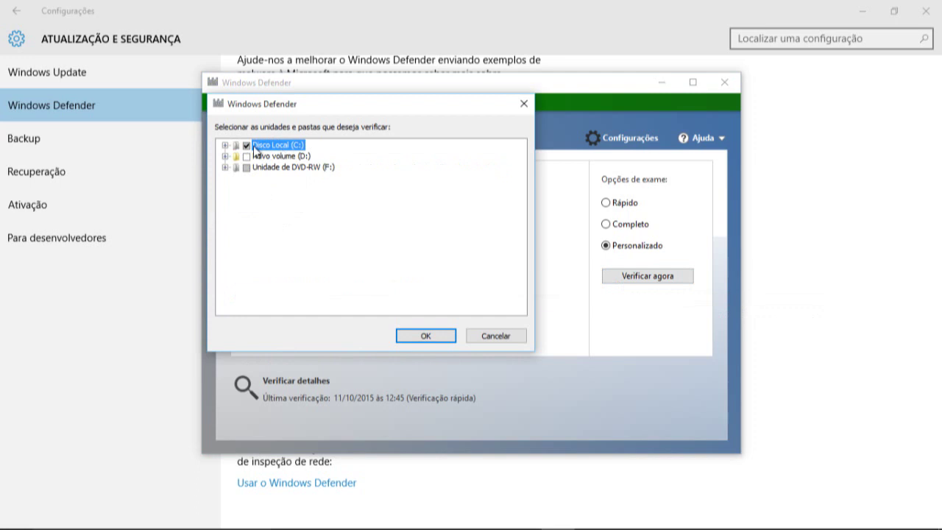
click(225, 146)
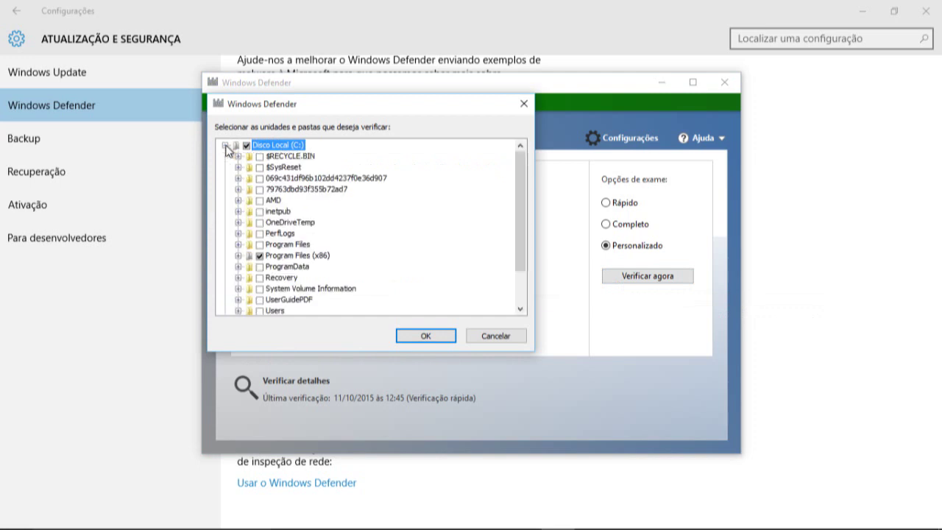
click(238, 255)
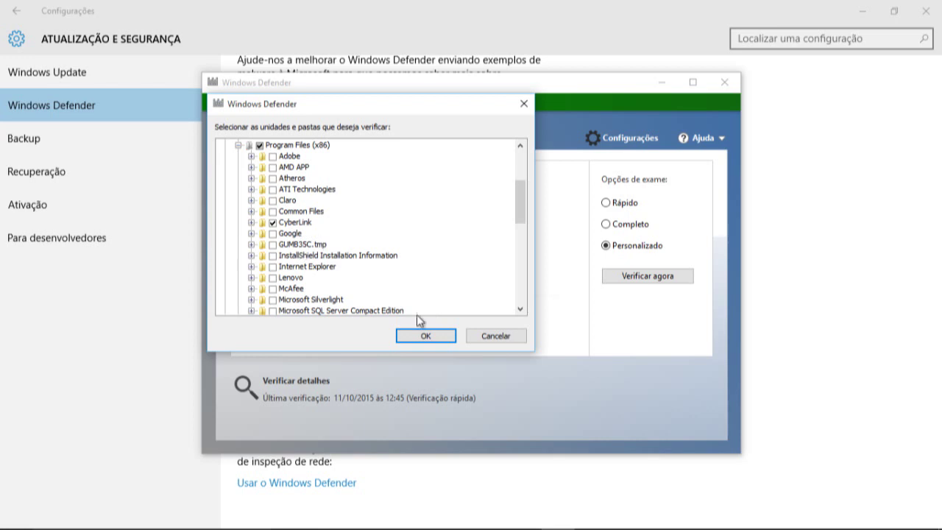
click(425, 336)
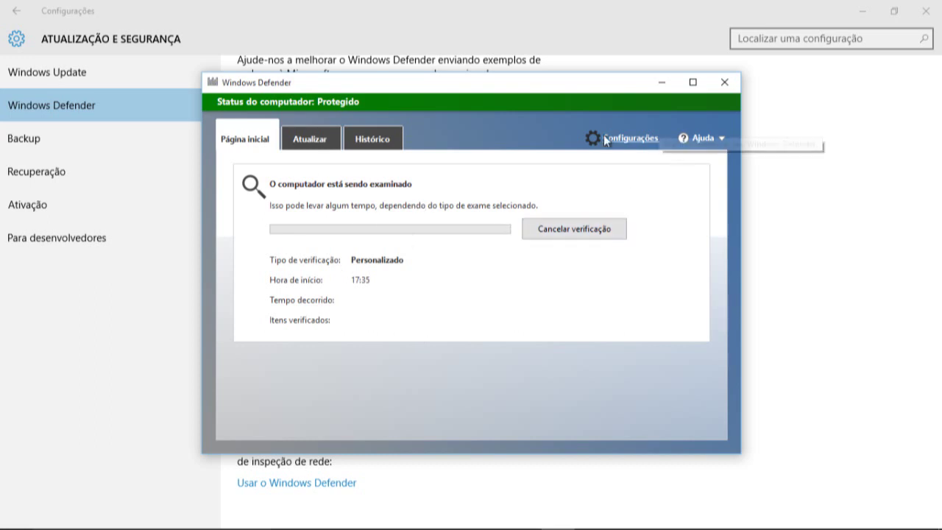
- Review the detected-item categories in Windows Defender's history and the available help options
click(313, 141)
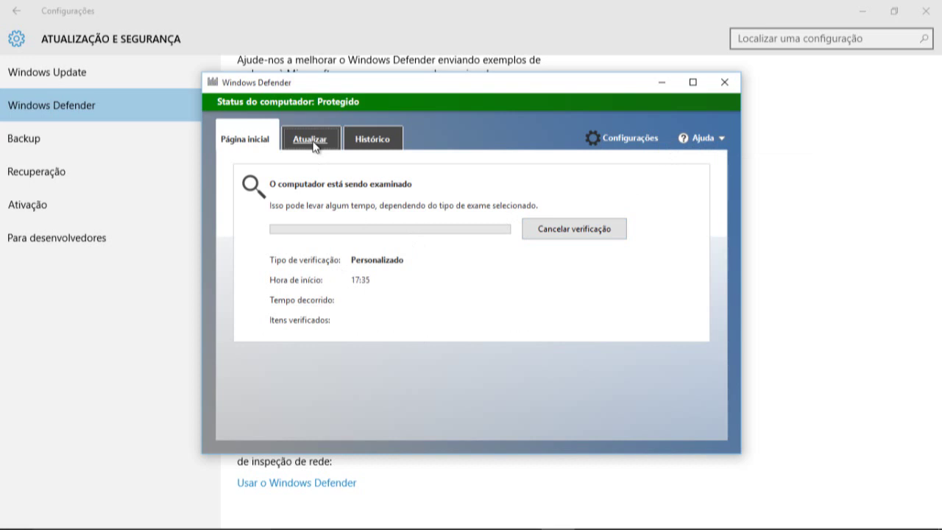
click(374, 142)
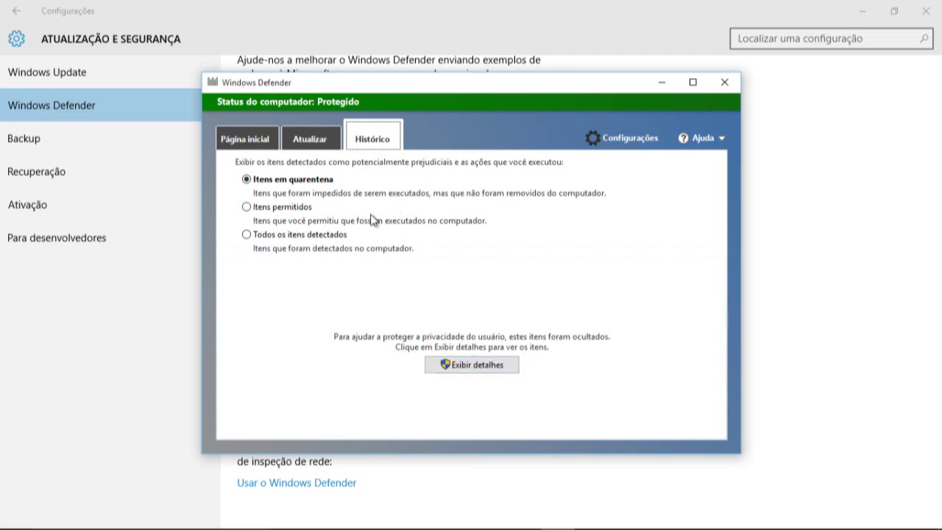
click(722, 138)
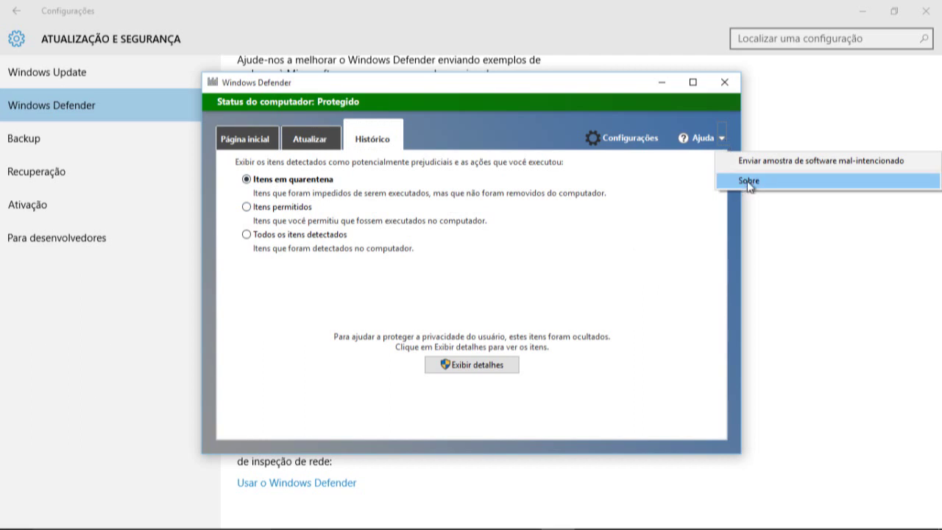
click(693, 226)
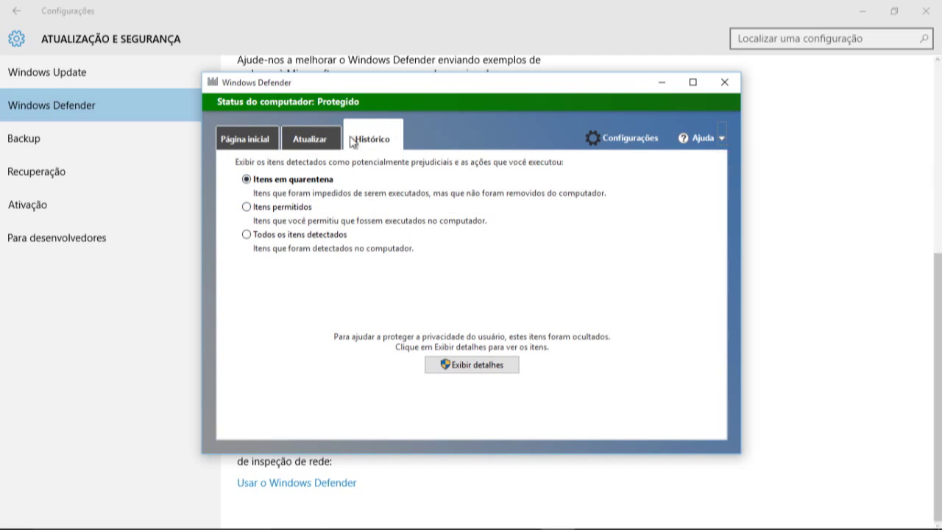
- Cancel the running custom scan and close both Configurações and Windows Defender
click(259, 141)
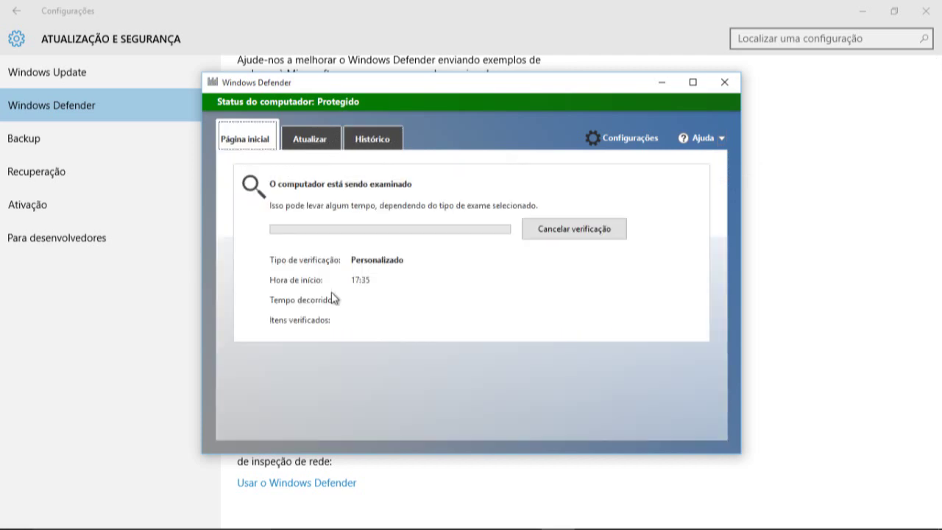
click(622, 231)
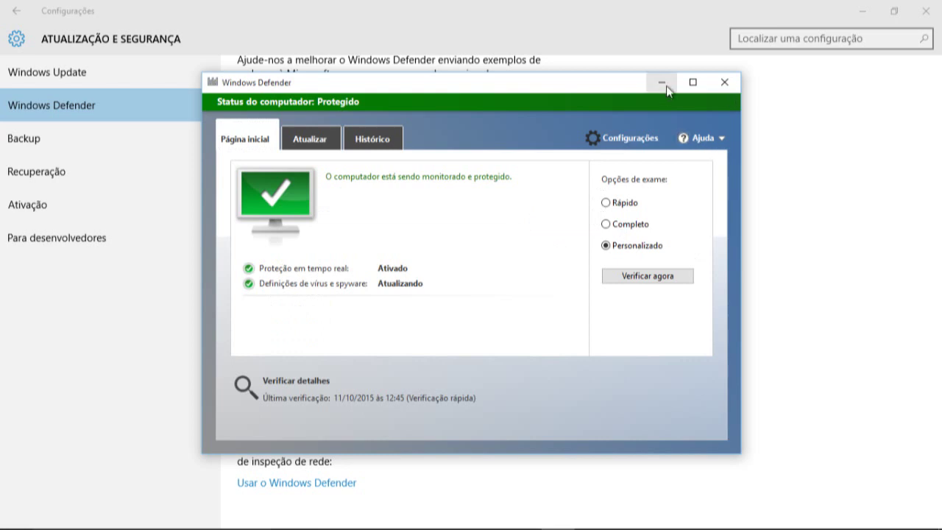
click(925, 16)
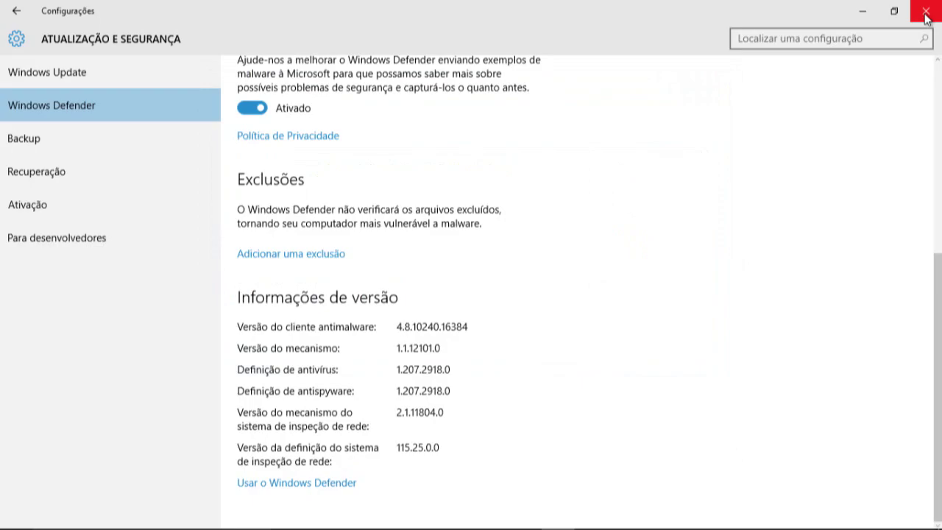
click(925, 13)
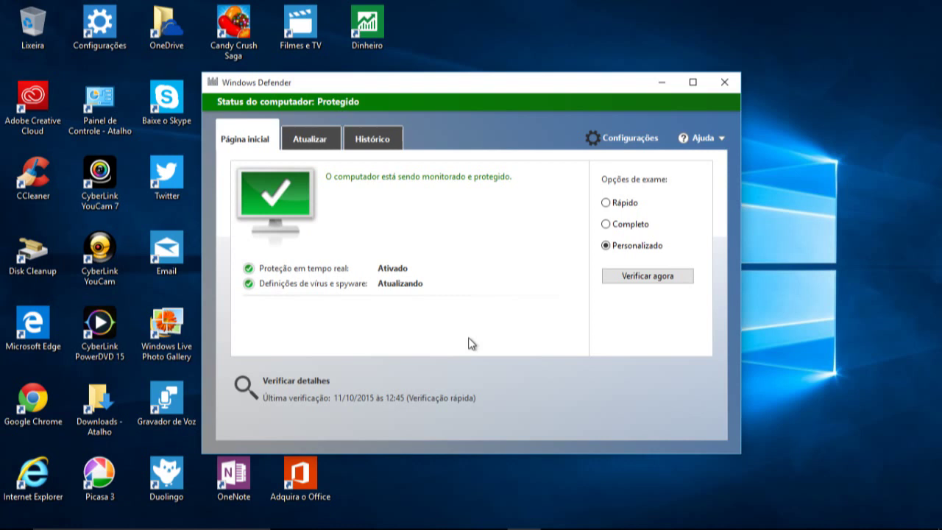
click(724, 81)
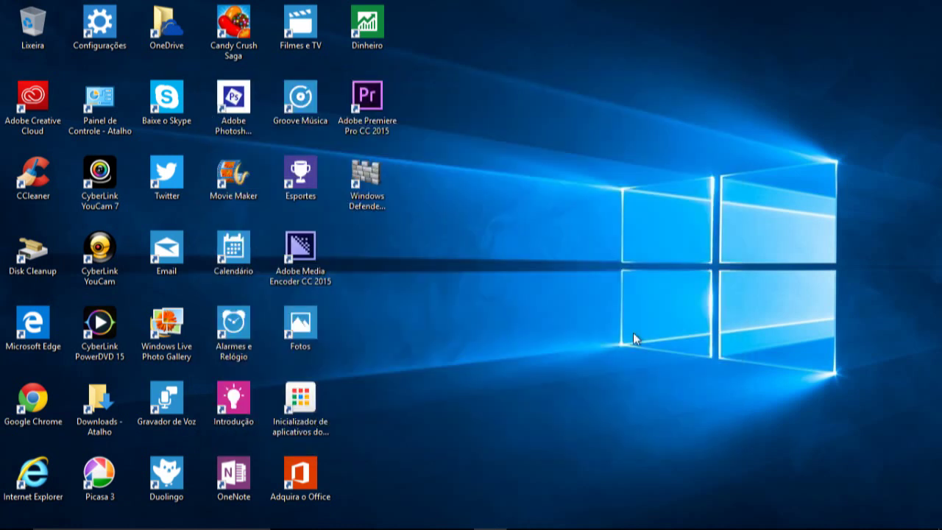